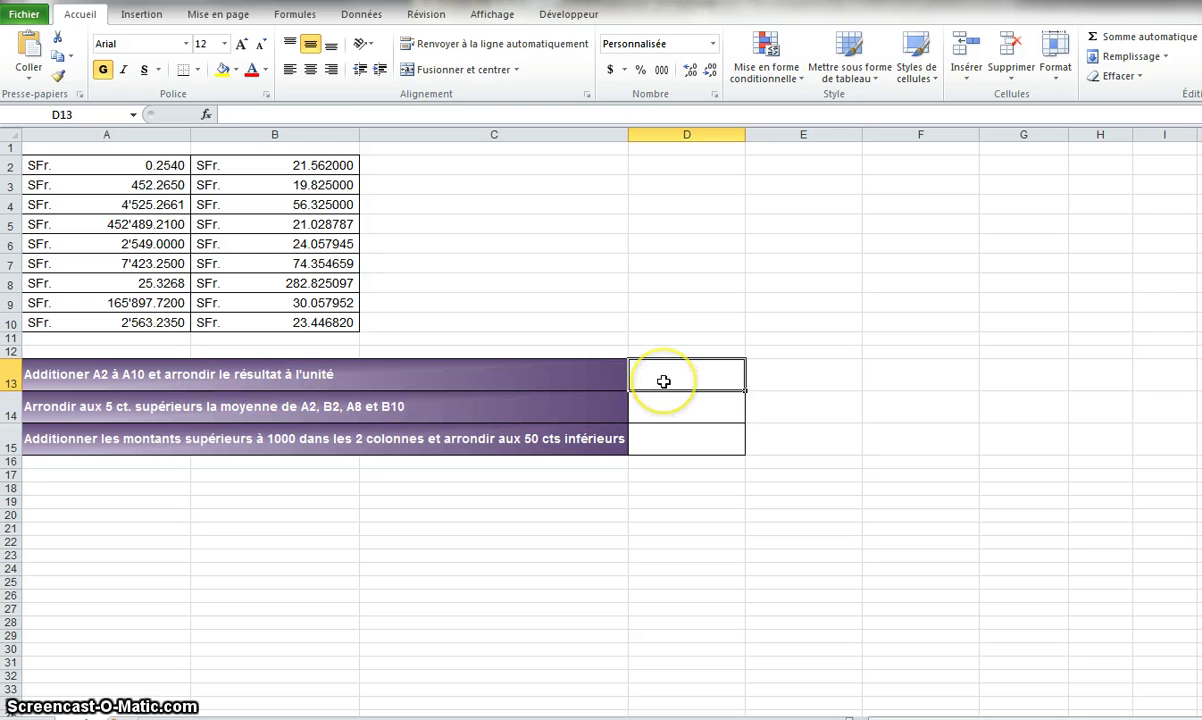
- Start an ARRONDI.AU.MULTIPLE formula in D13 and nest SOMME of A2:A10 as its number argument
text(=arr)
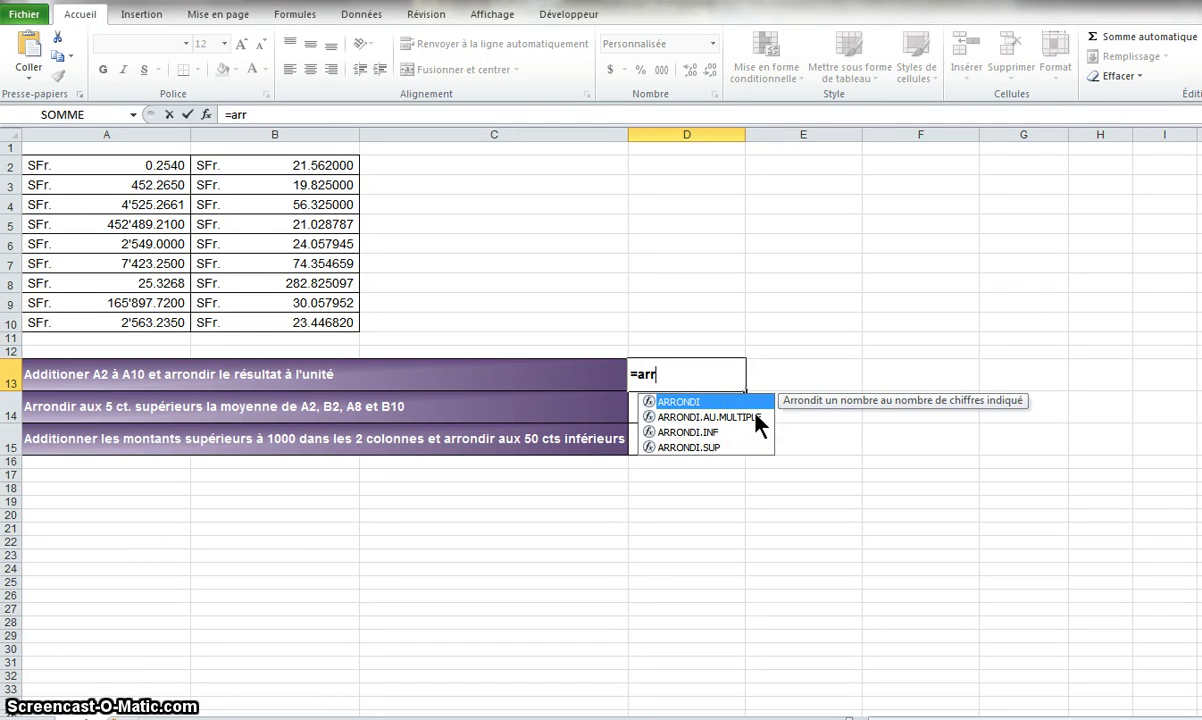
double_click(757, 424)
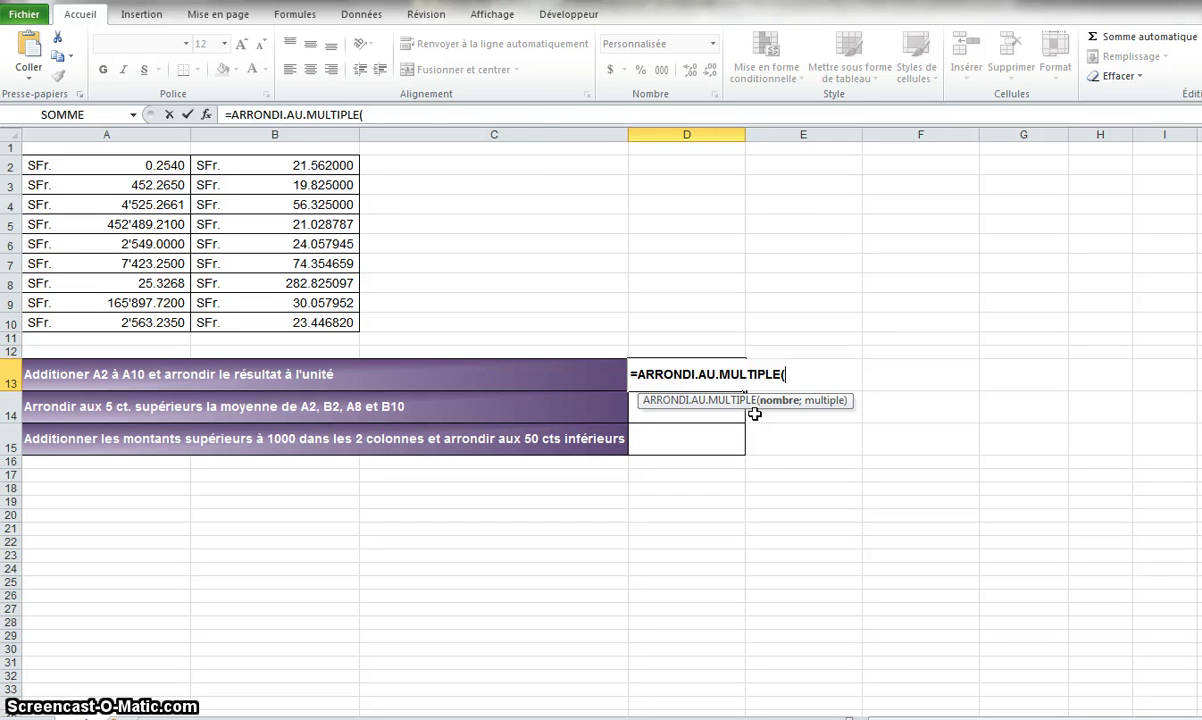
click(206, 115)
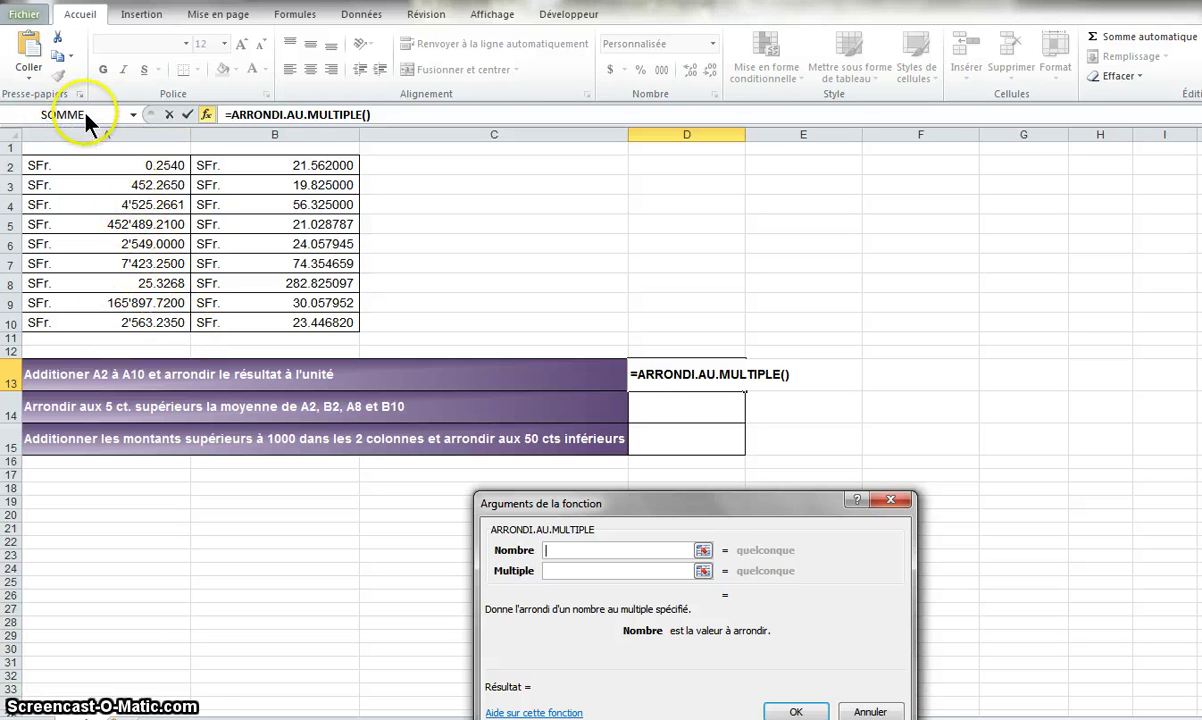
click(134, 116)
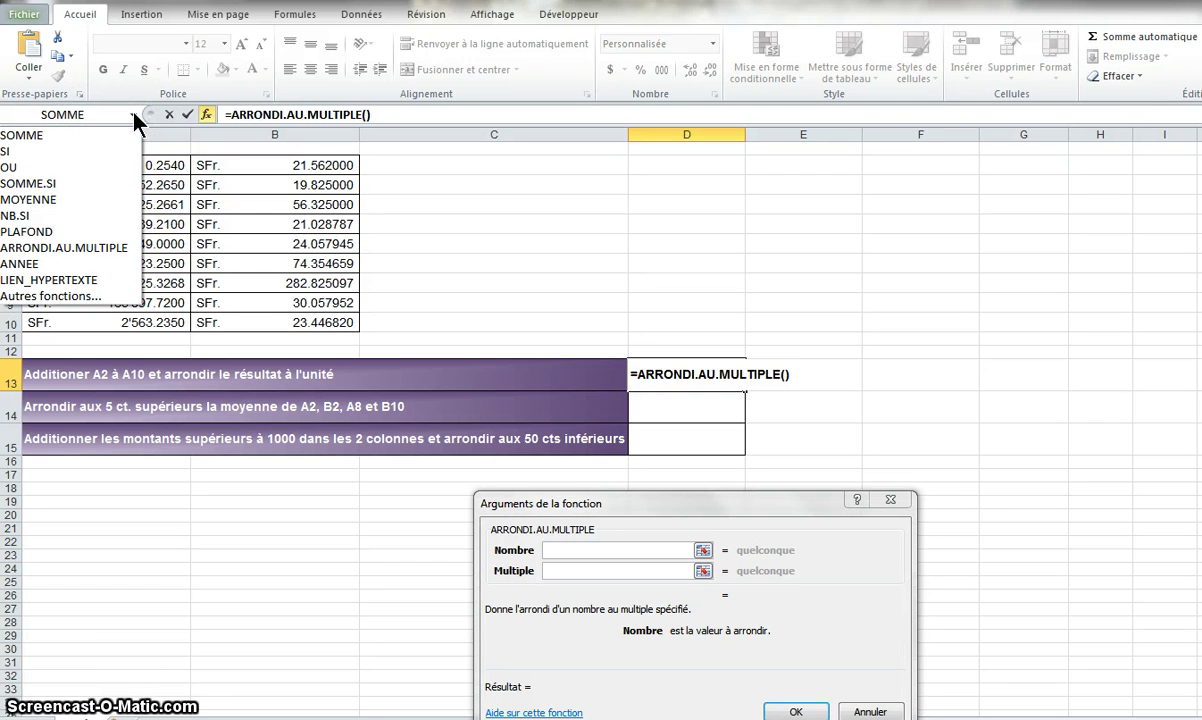
click(35, 134)
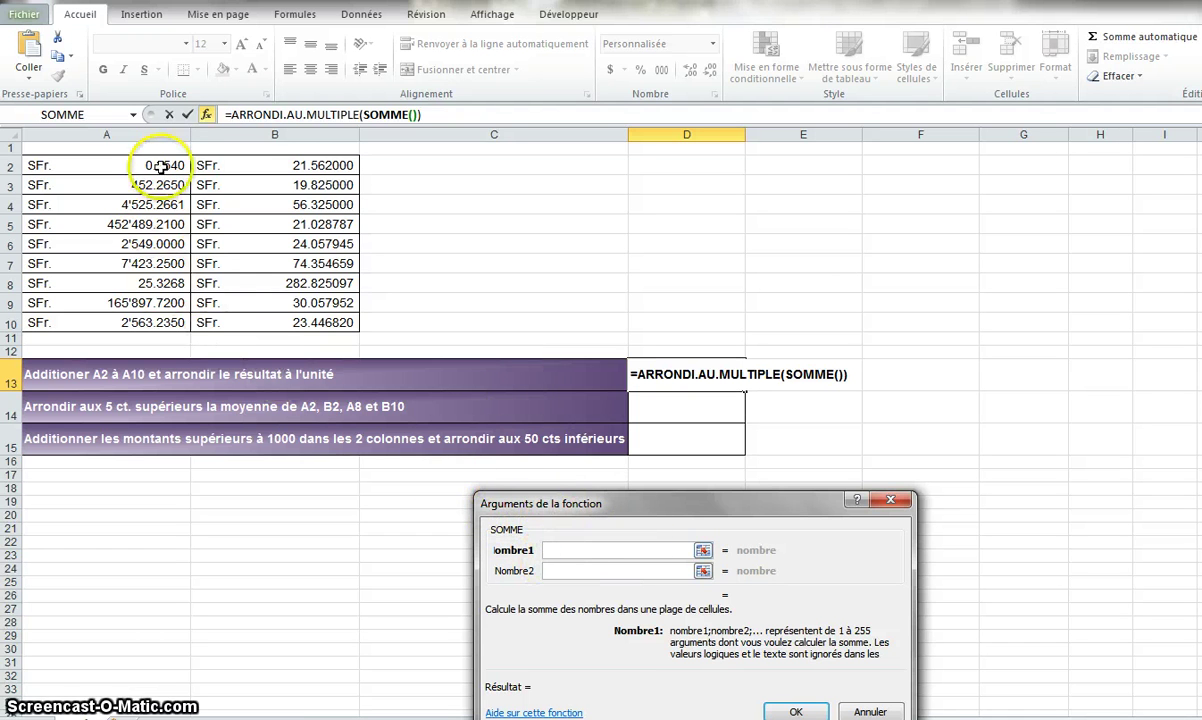
drag(163, 165, 150, 321)
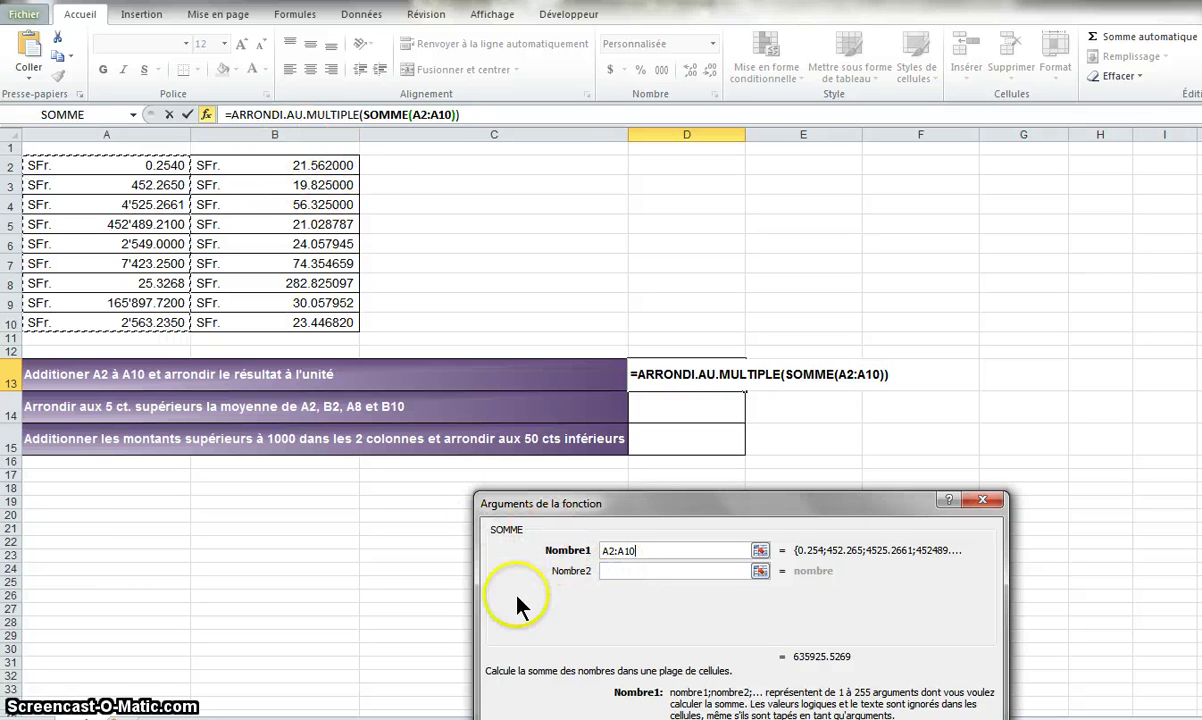
- Return to the outer ARRONDI.AU.MULTIPLE arguments, set Multiple to 1 and validate the D13 formula
click(330, 116)
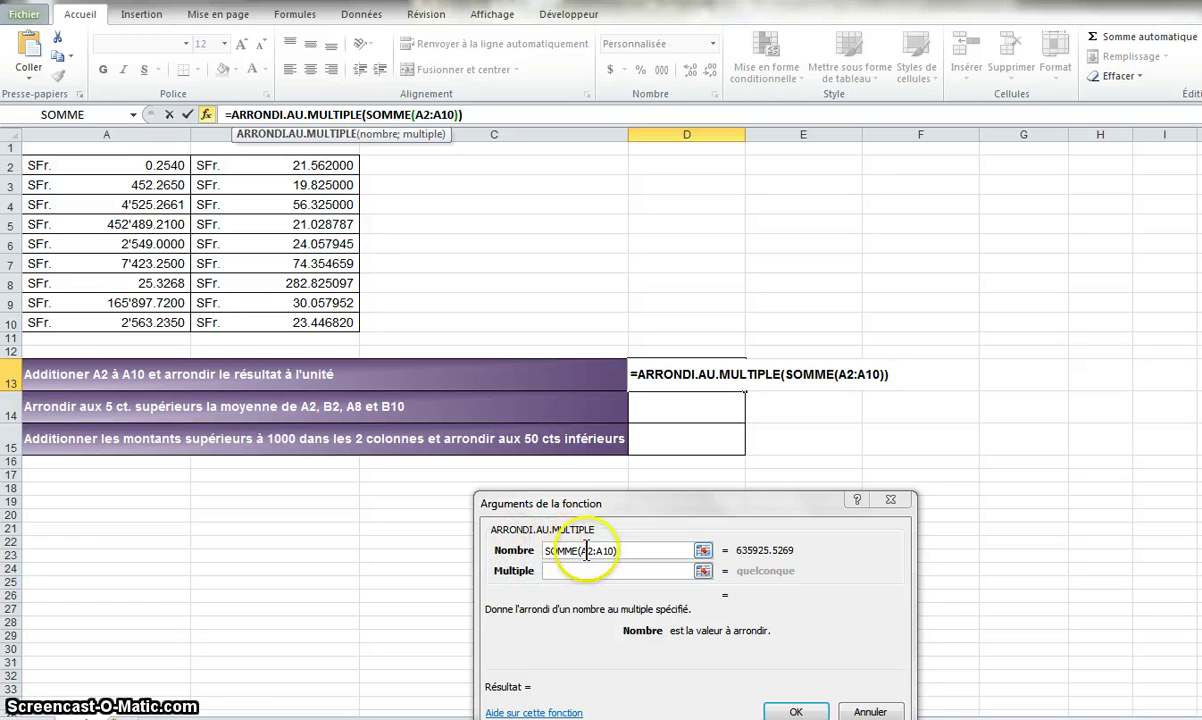
click(609, 571)
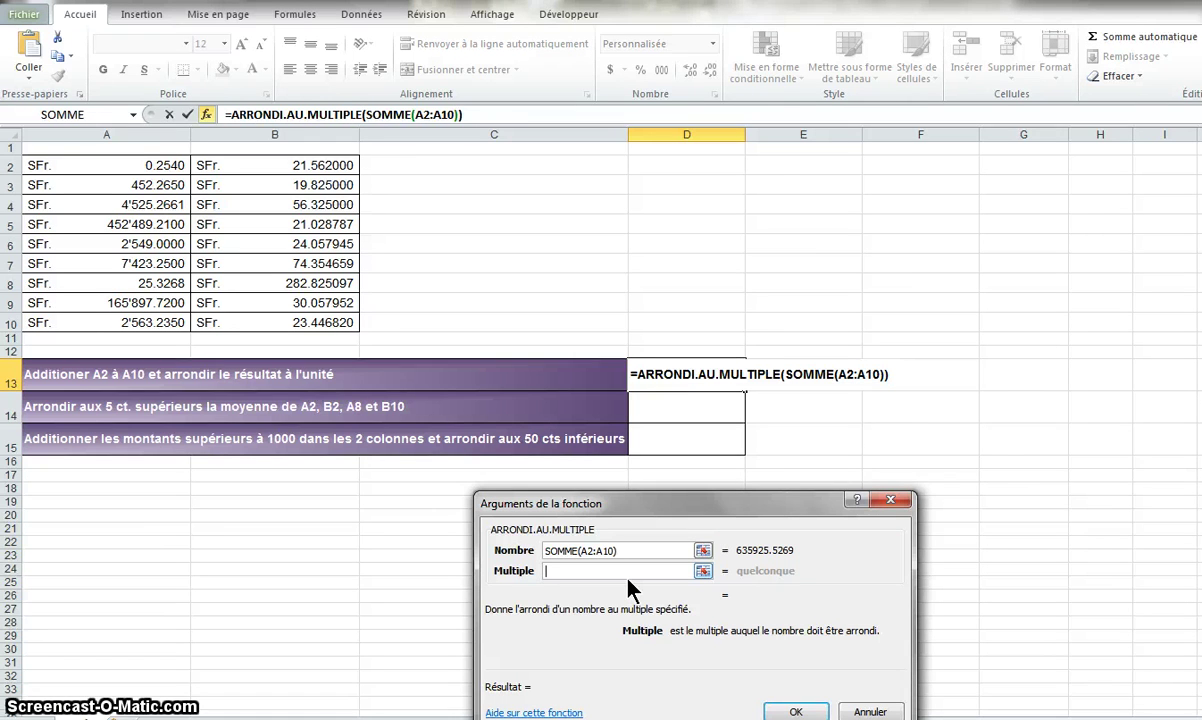
text(1)
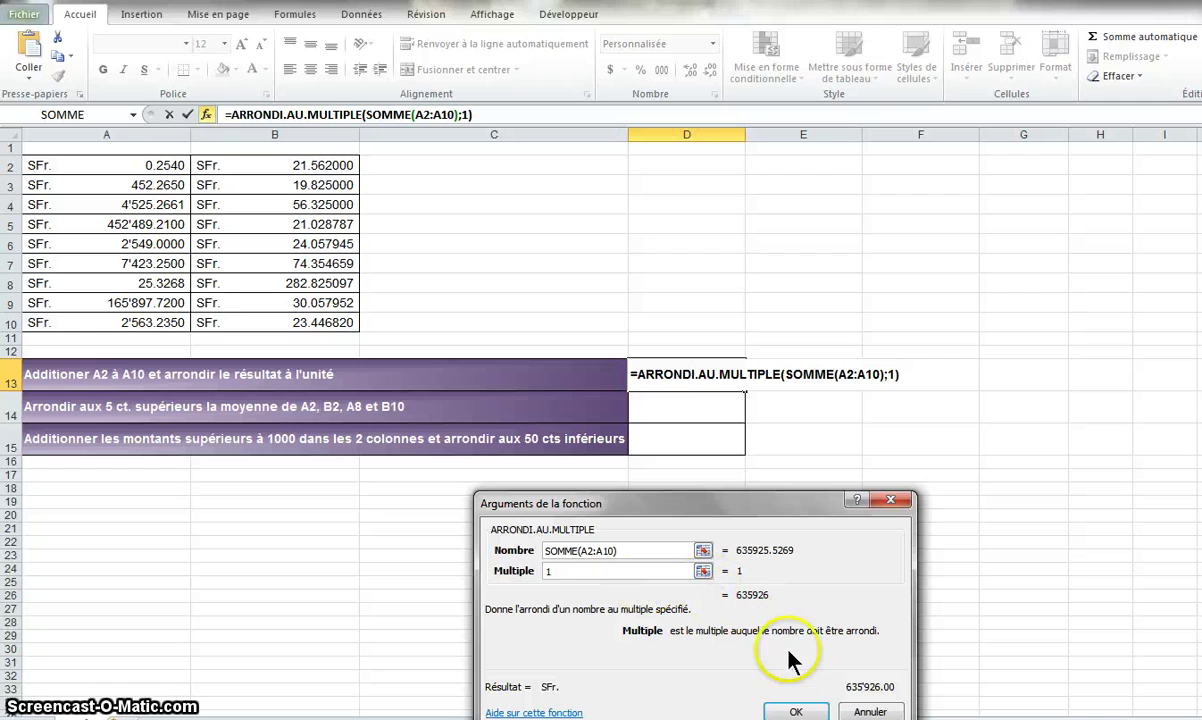
click(793, 712)
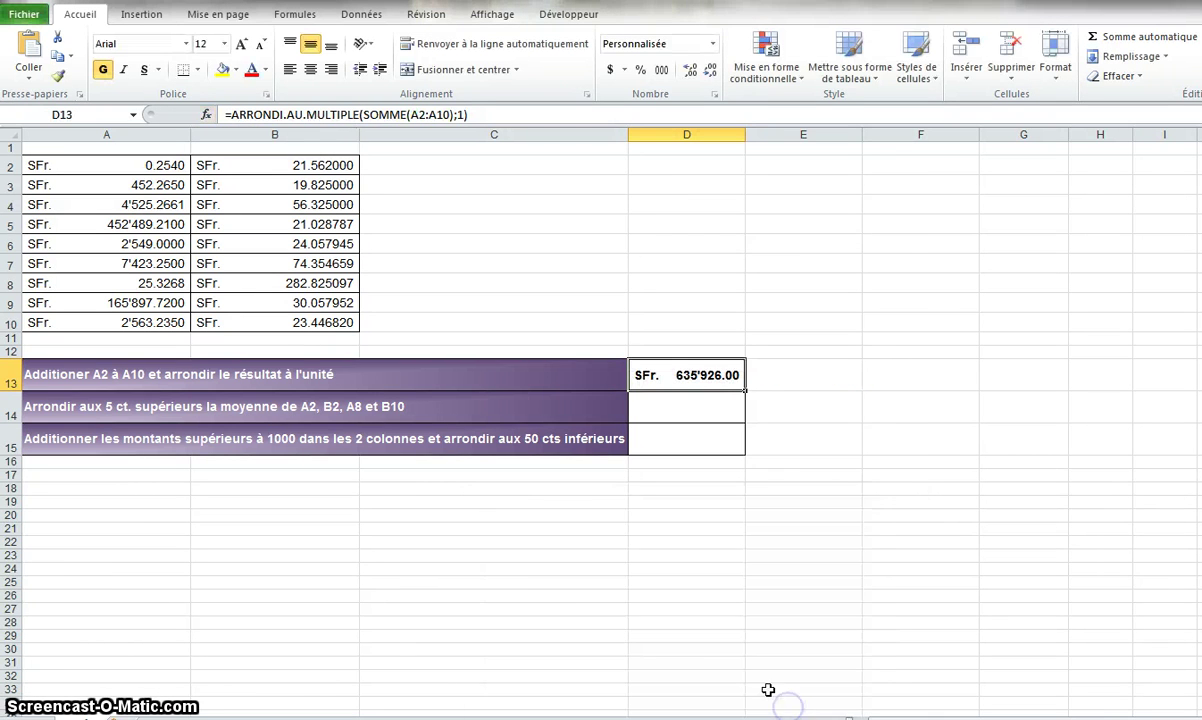
- Insert a MOYENNE formula in D14 averaging the separate cells A2, B2, A8 and B10
click(686, 408)
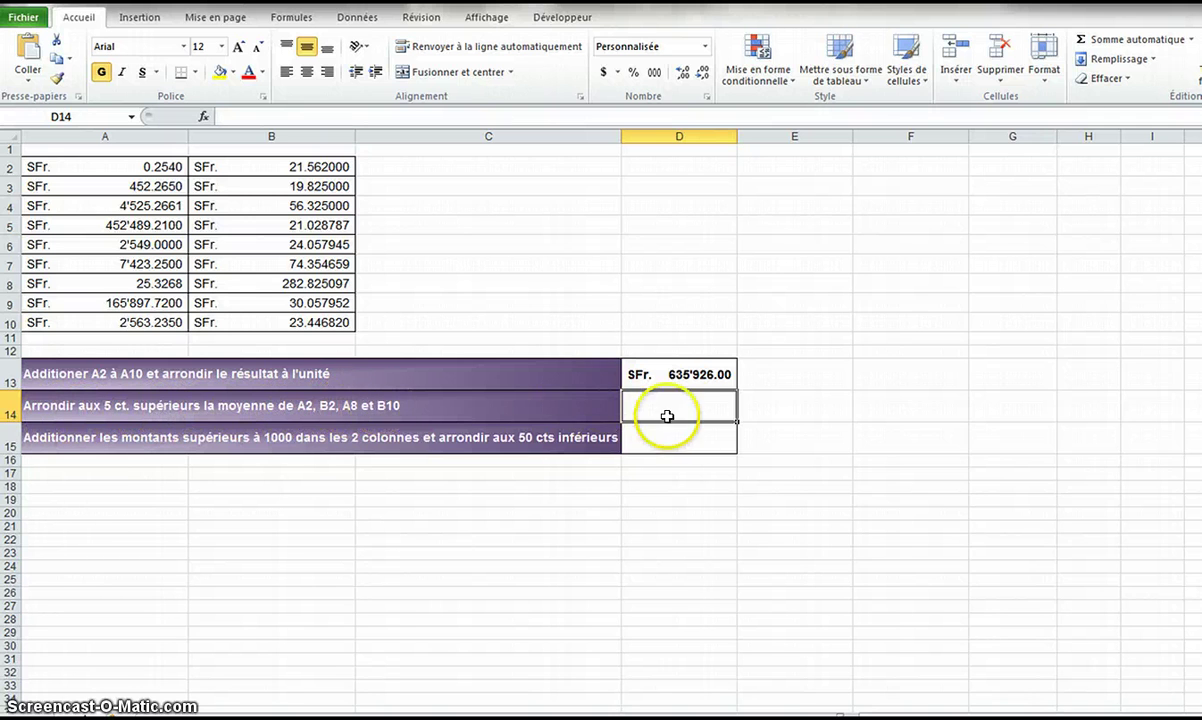
click(1192, 39)
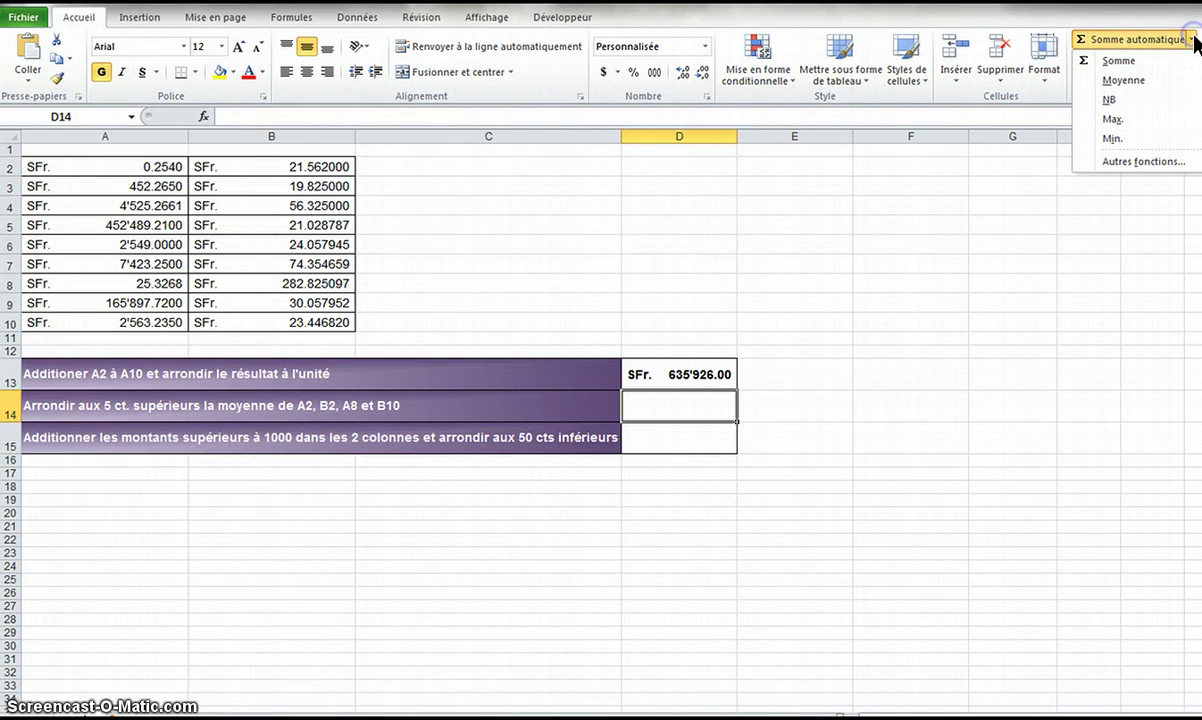
click(1140, 80)
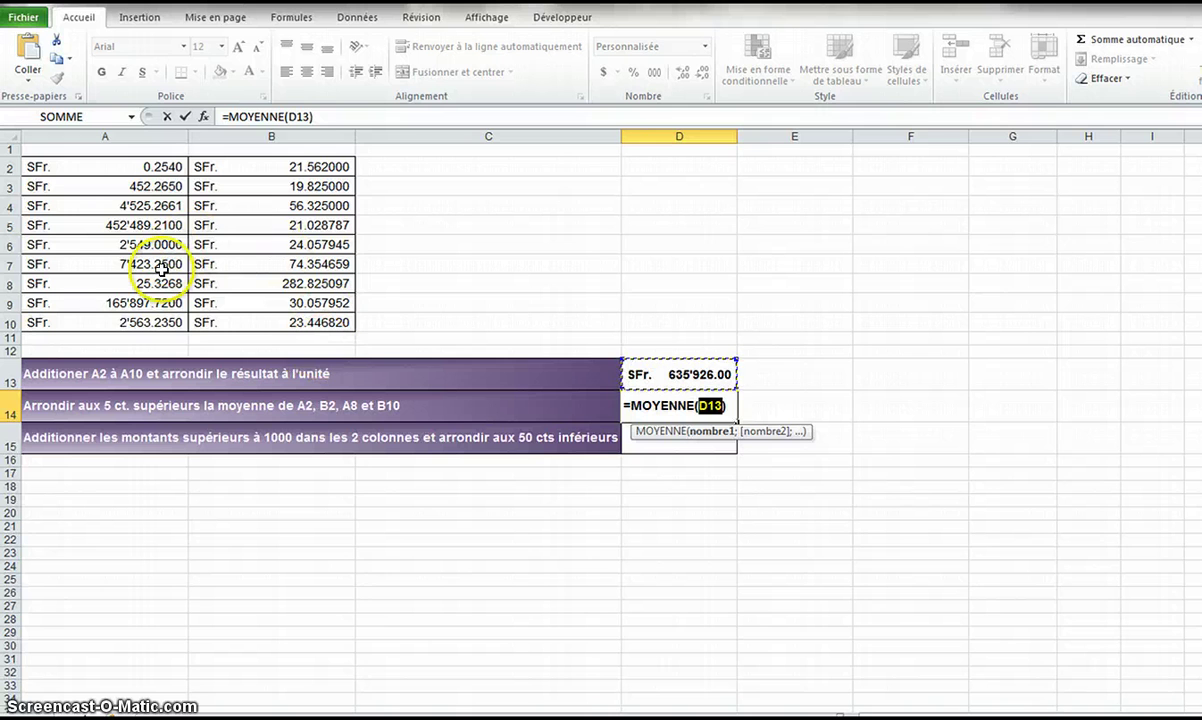
click(157, 167)
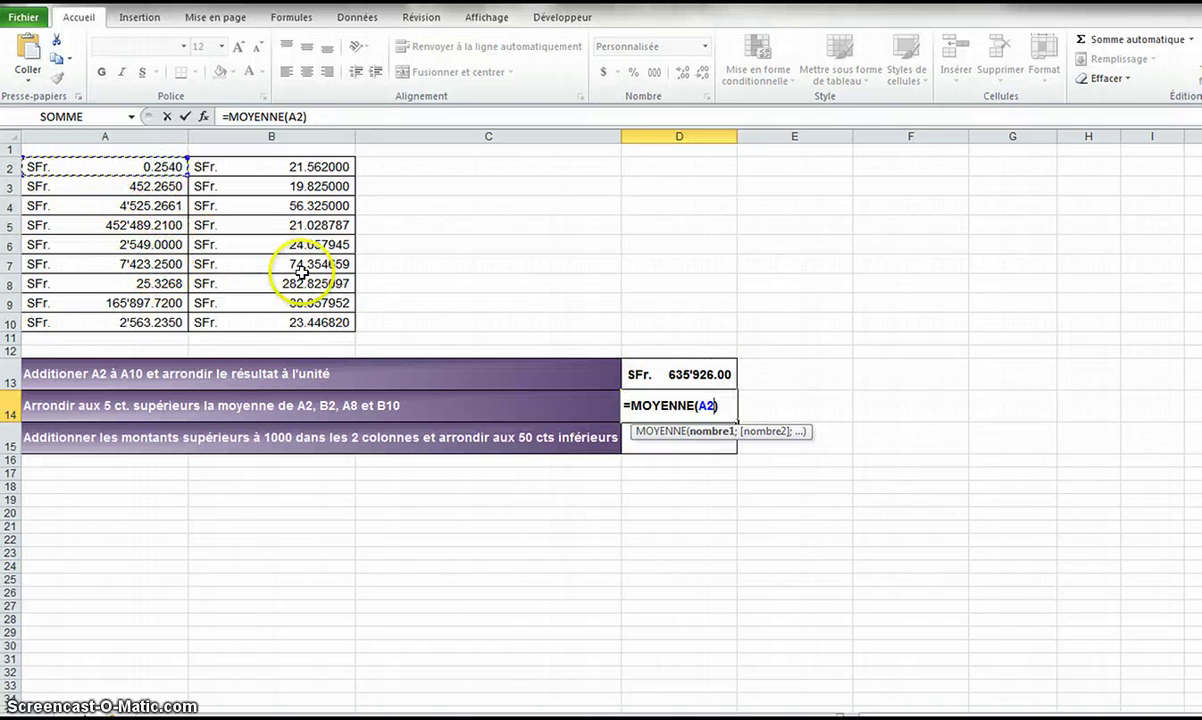
ctrl+click(287, 165)
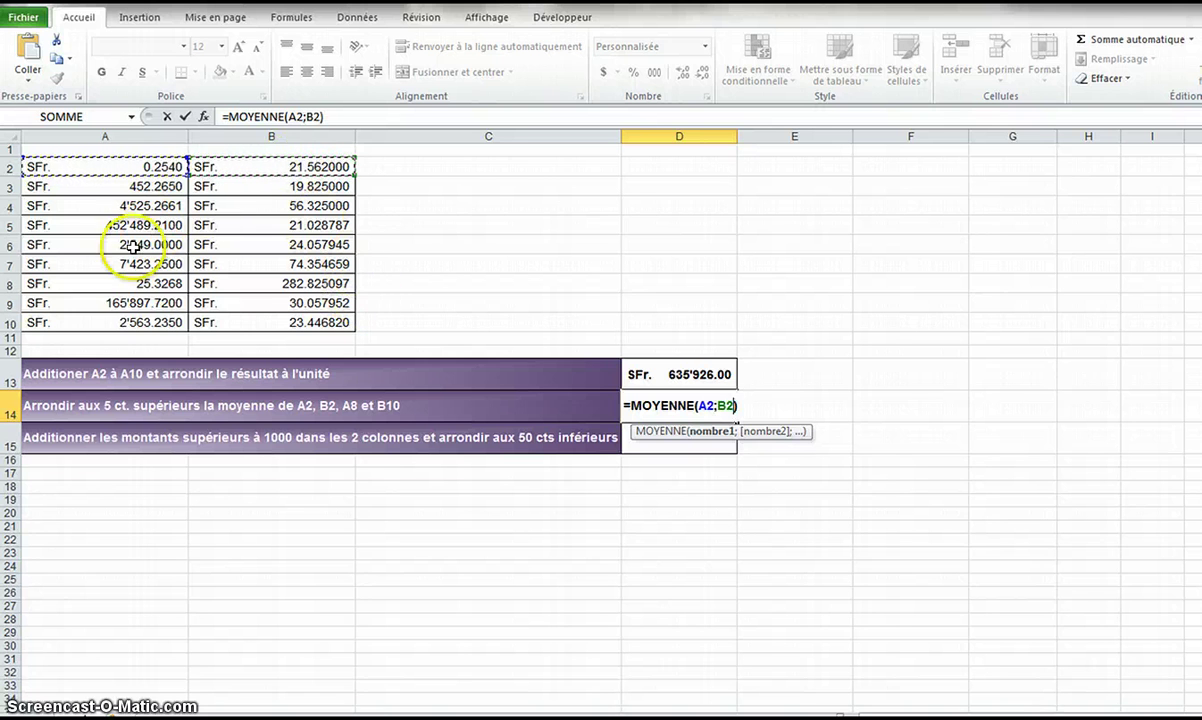
ctrl+click(135, 284)
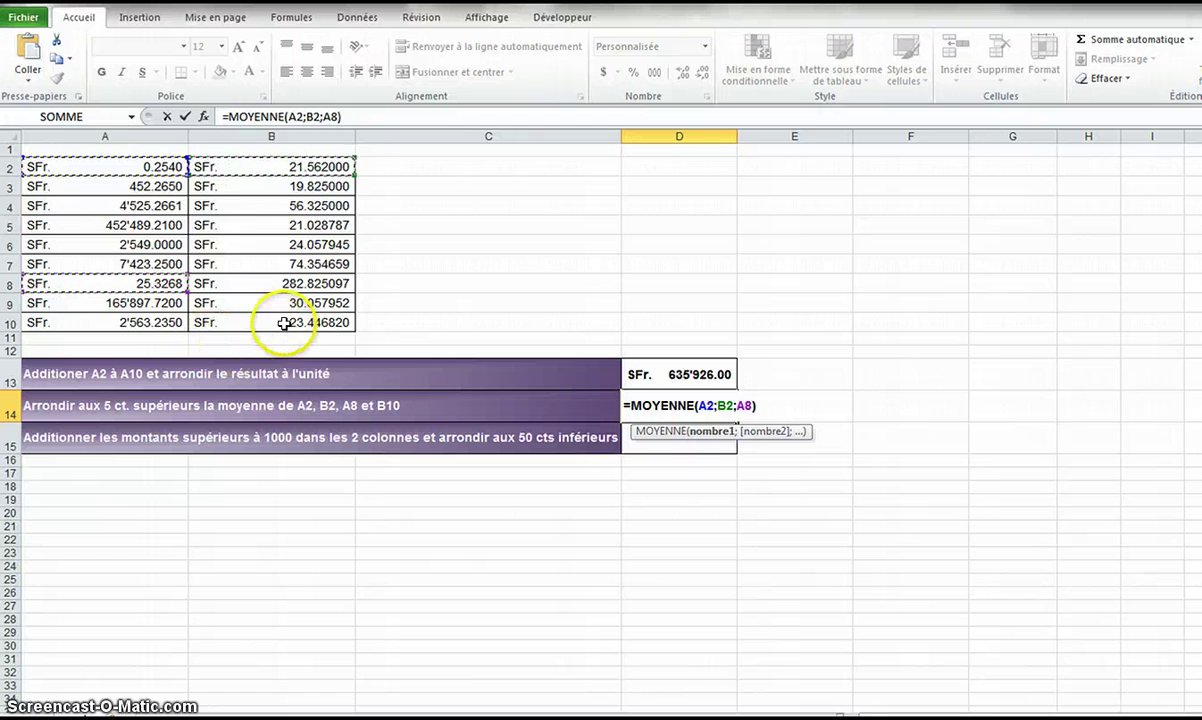
ctrl+click(281, 323)
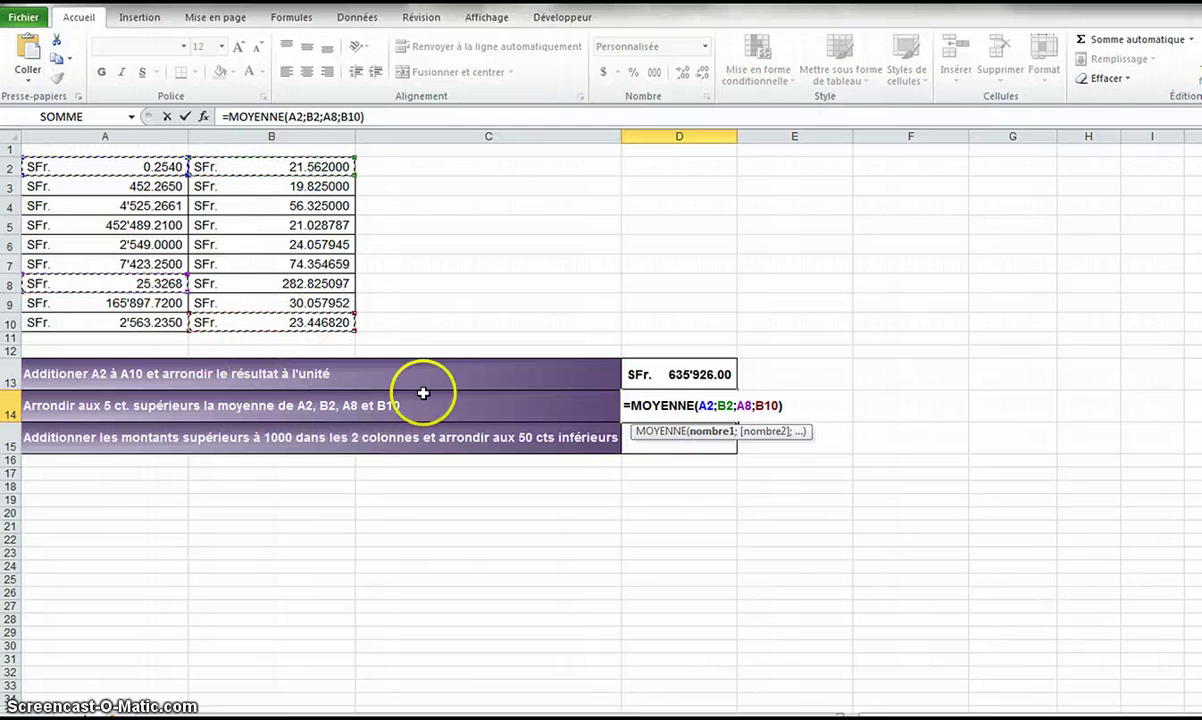
- Wrap the D14 average in PLAFOND with a precision of 0.05 and validate the formula
click(226, 116)
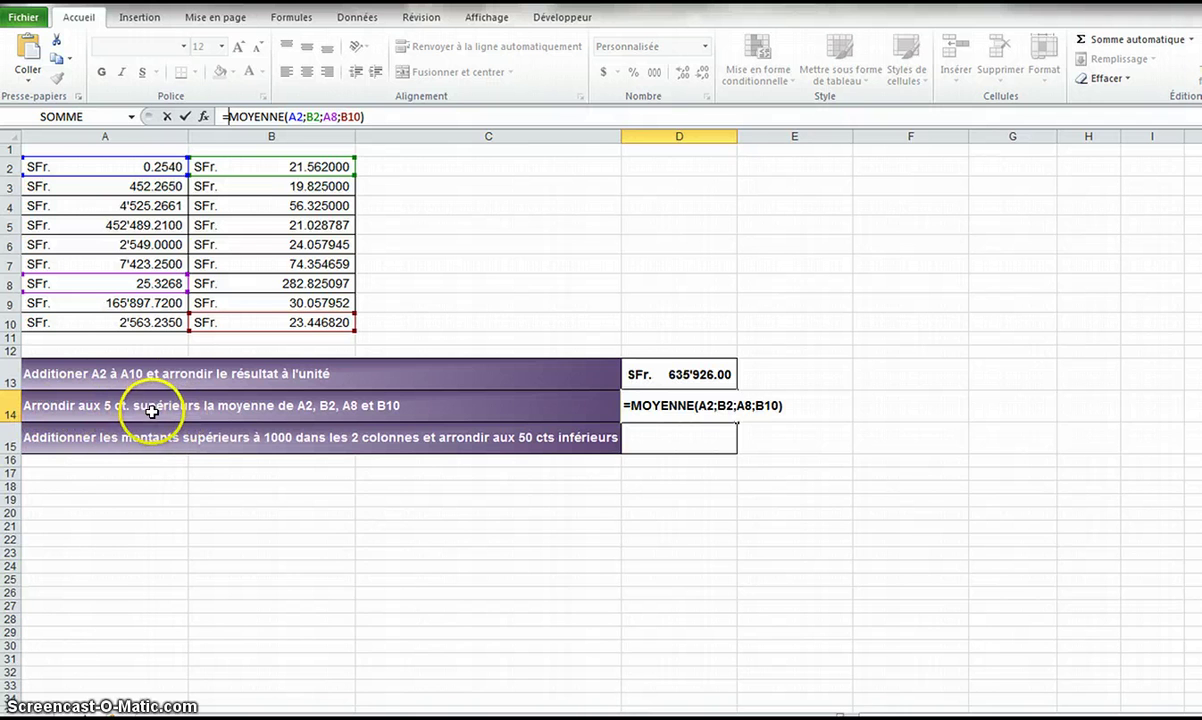
text(plafond)
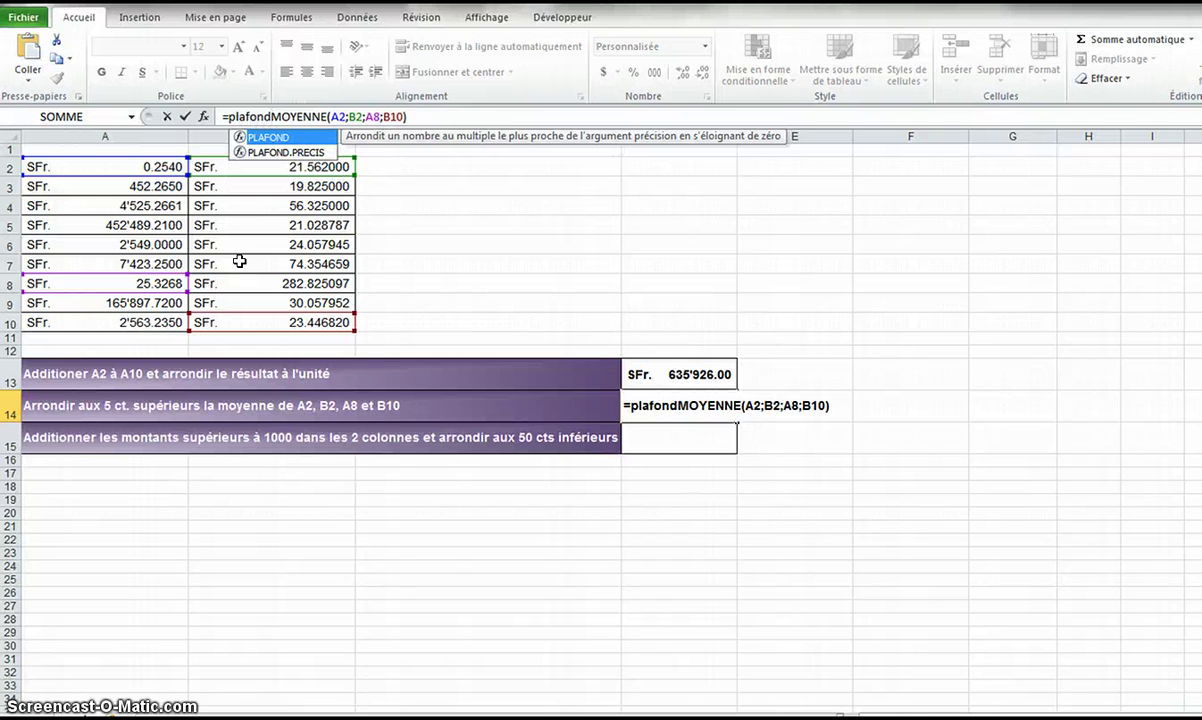
text(()
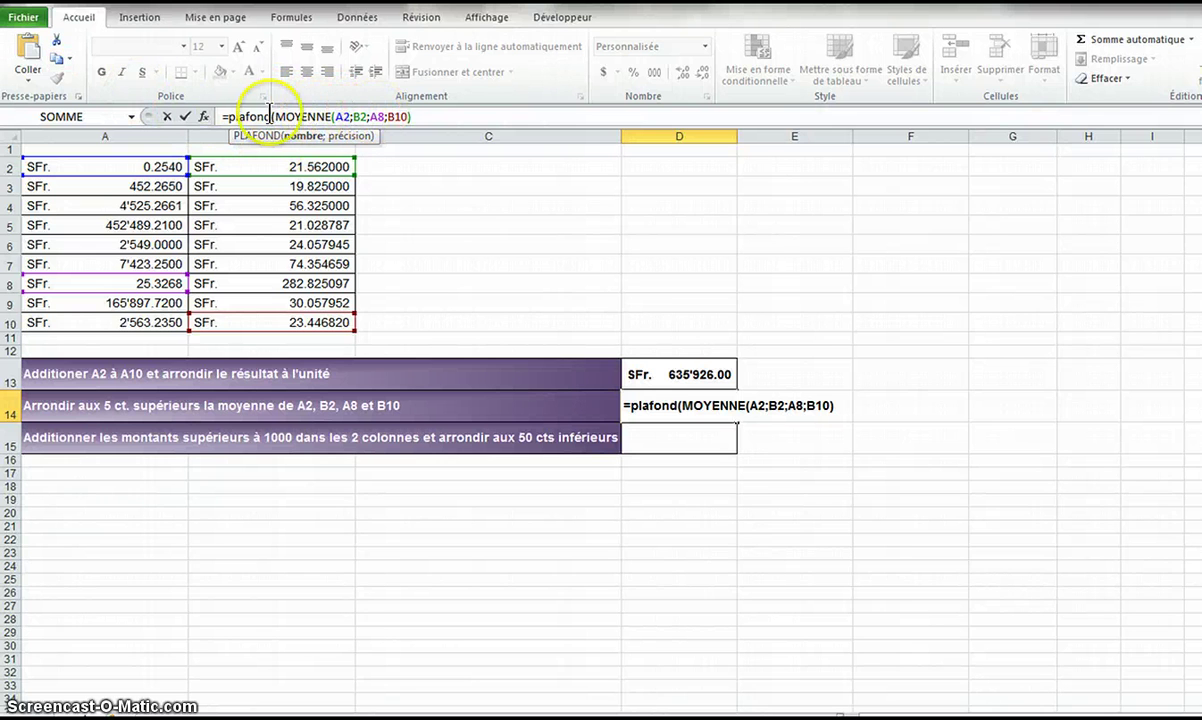
click(416, 116)
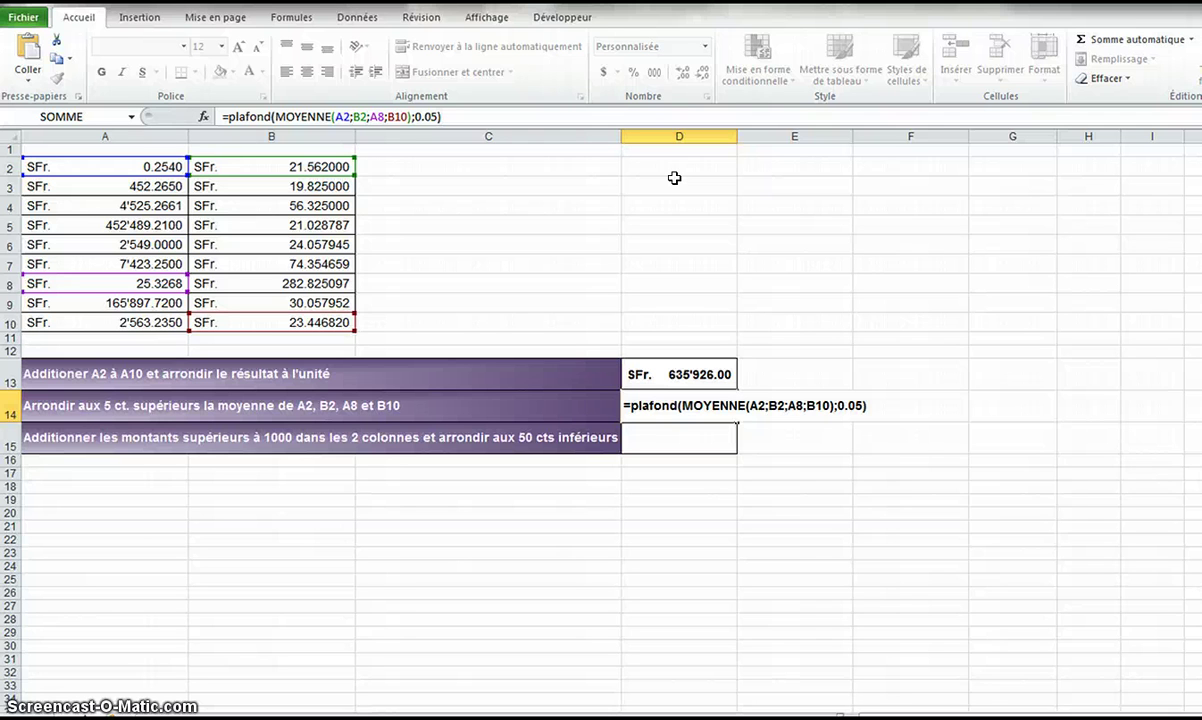
key(Return)
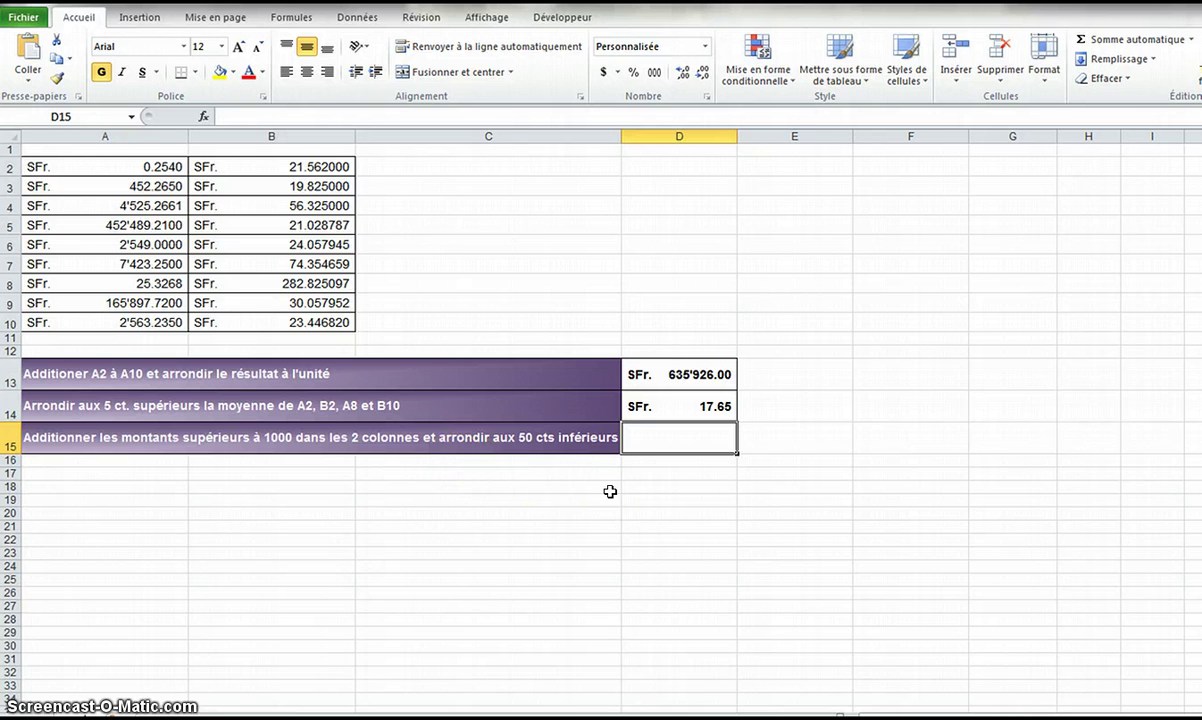
- Start a PLANCHER formula in D15 and open its function arguments
text(=)
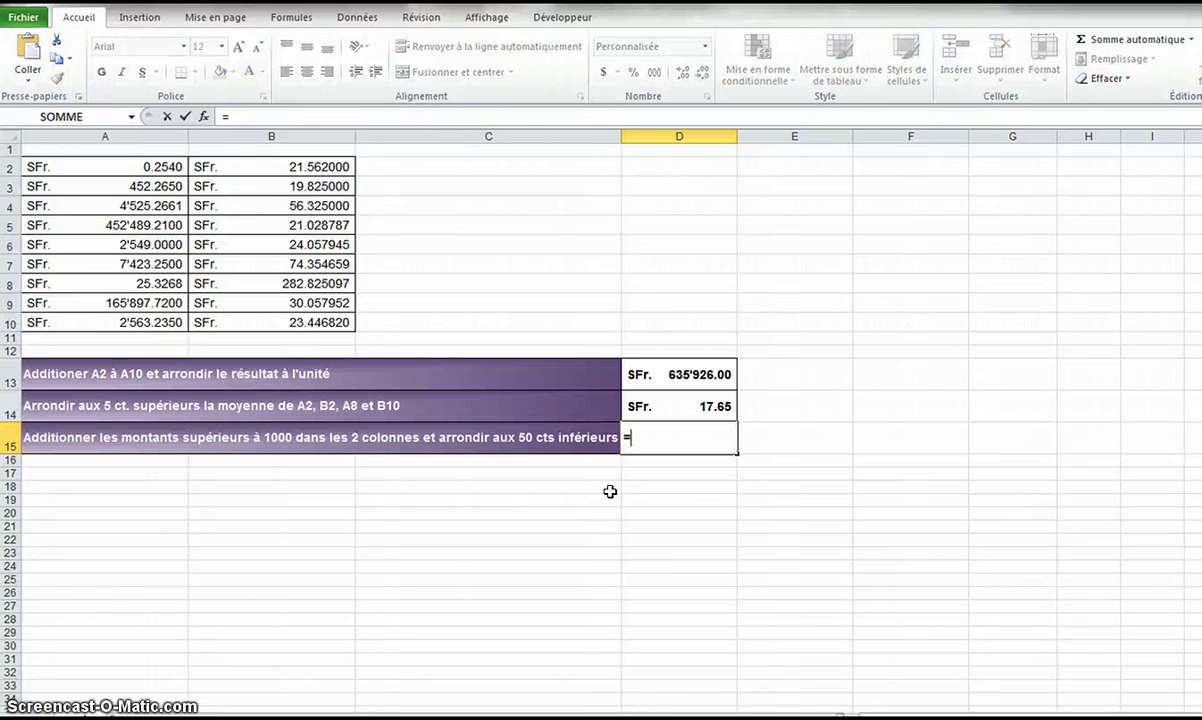
text(pla)
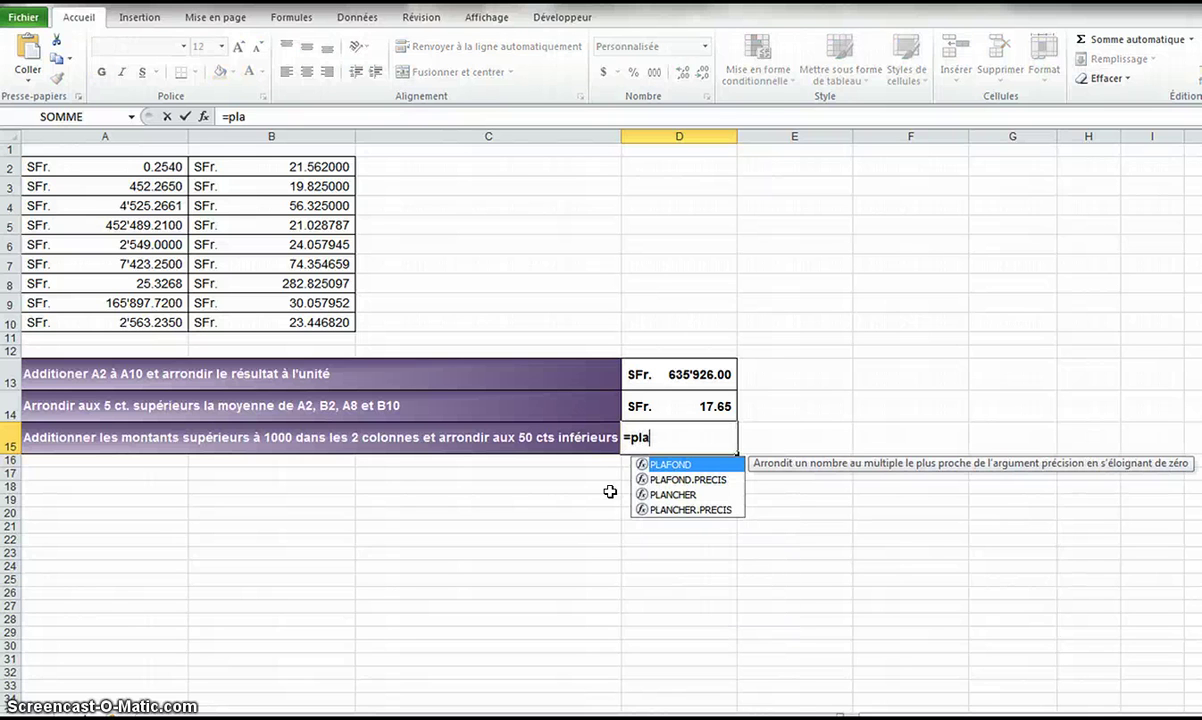
text(n)
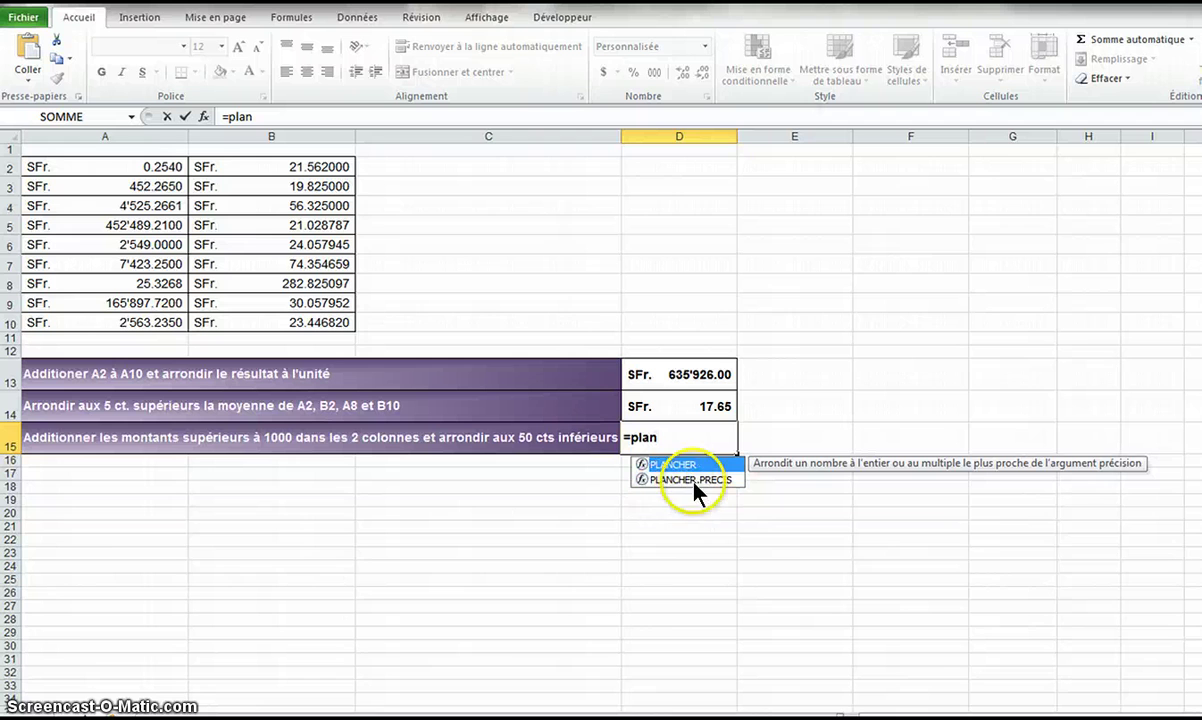
double_click(685, 467)
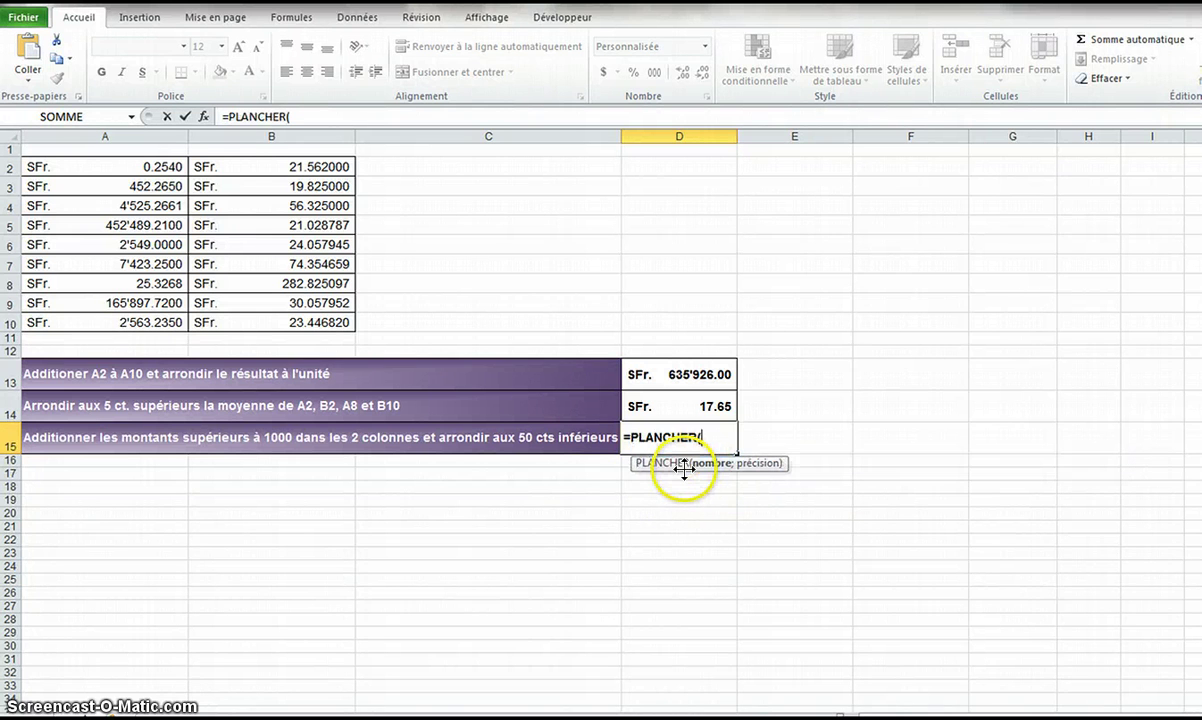
click(199, 114)
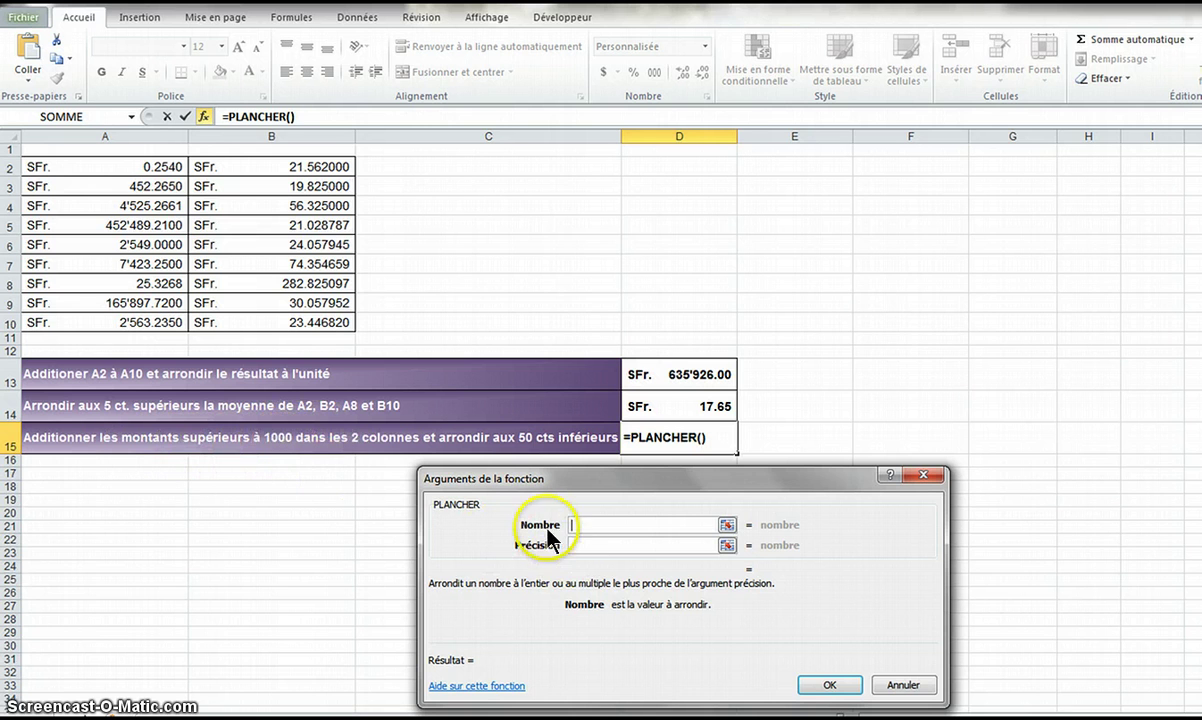
- Nest SOMME.SI as PLANCHER's number argument, with range A2:B10 and criterion ">10"
click(133, 117)
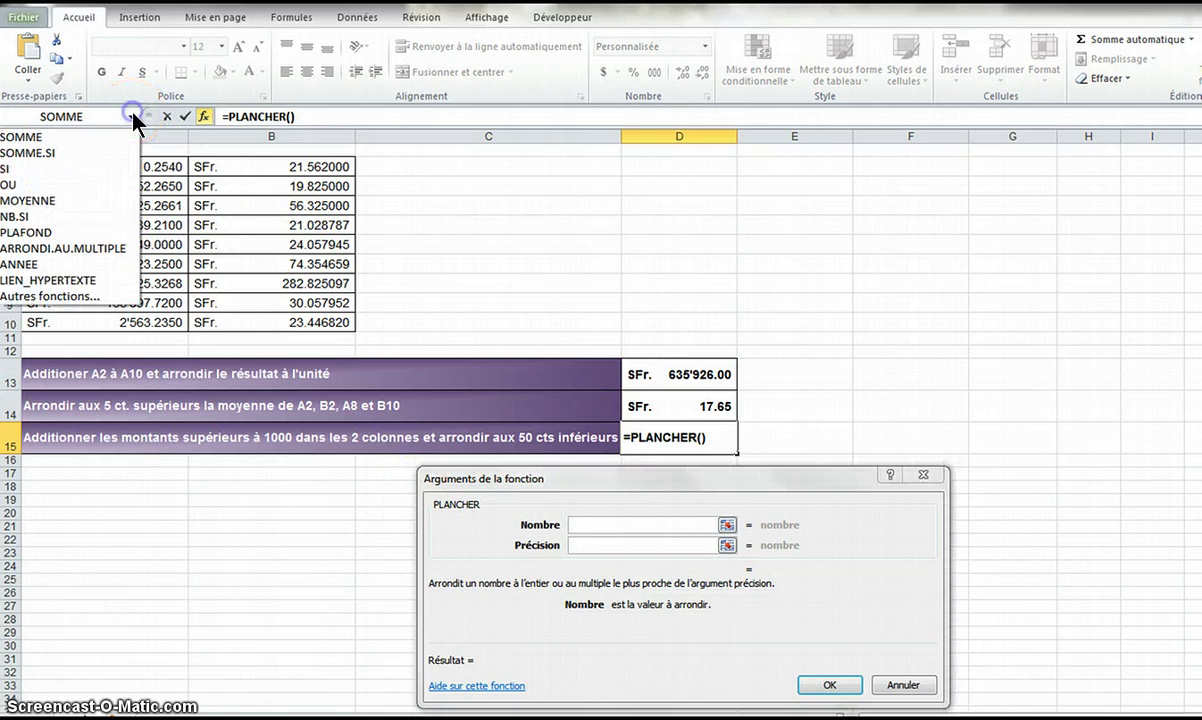
click(61, 155)
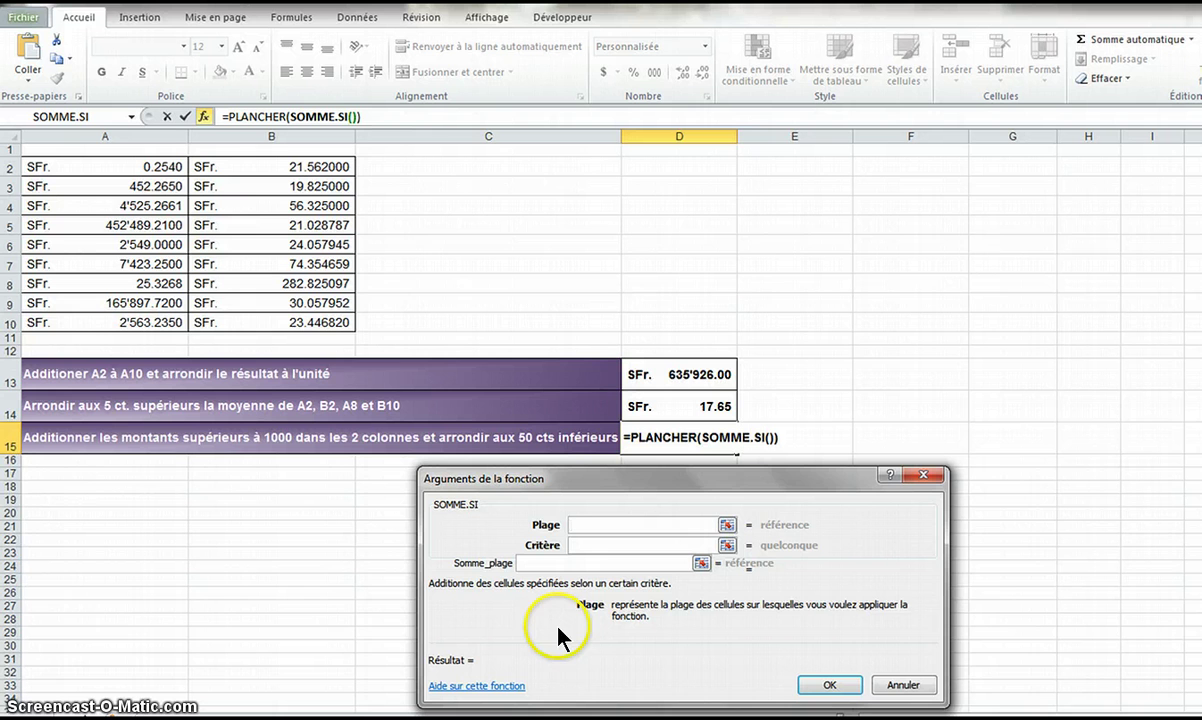
drag(99, 166, 302, 320)
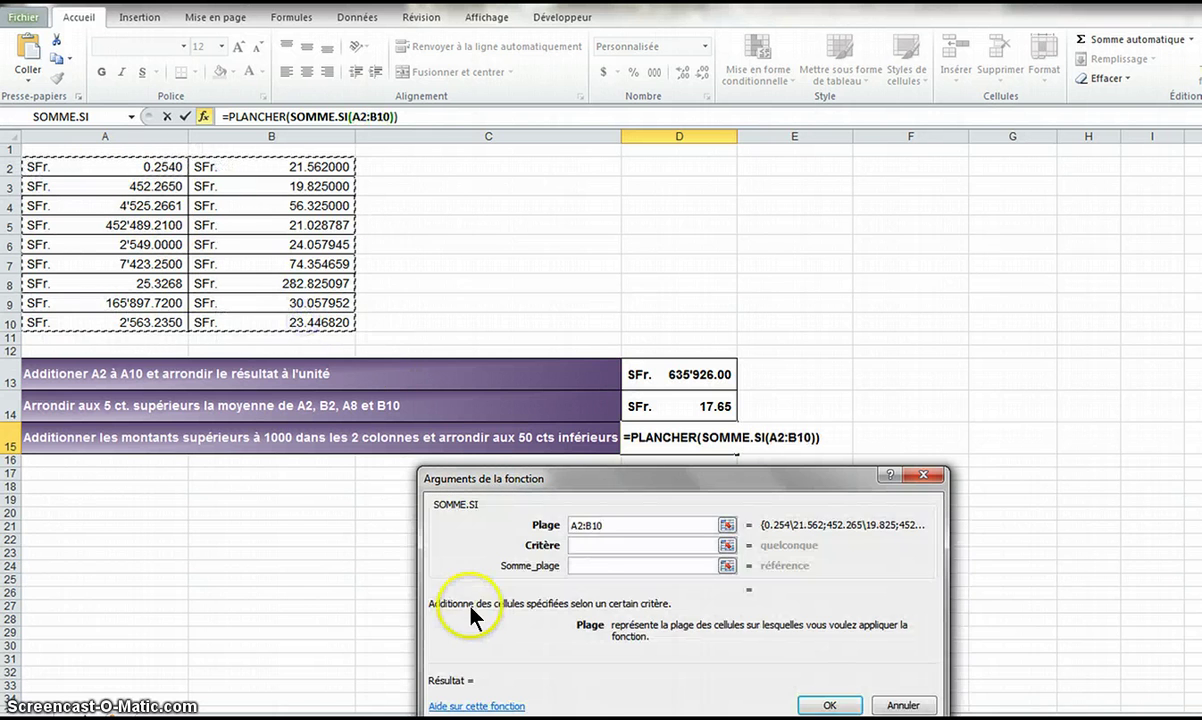
click(587, 546)
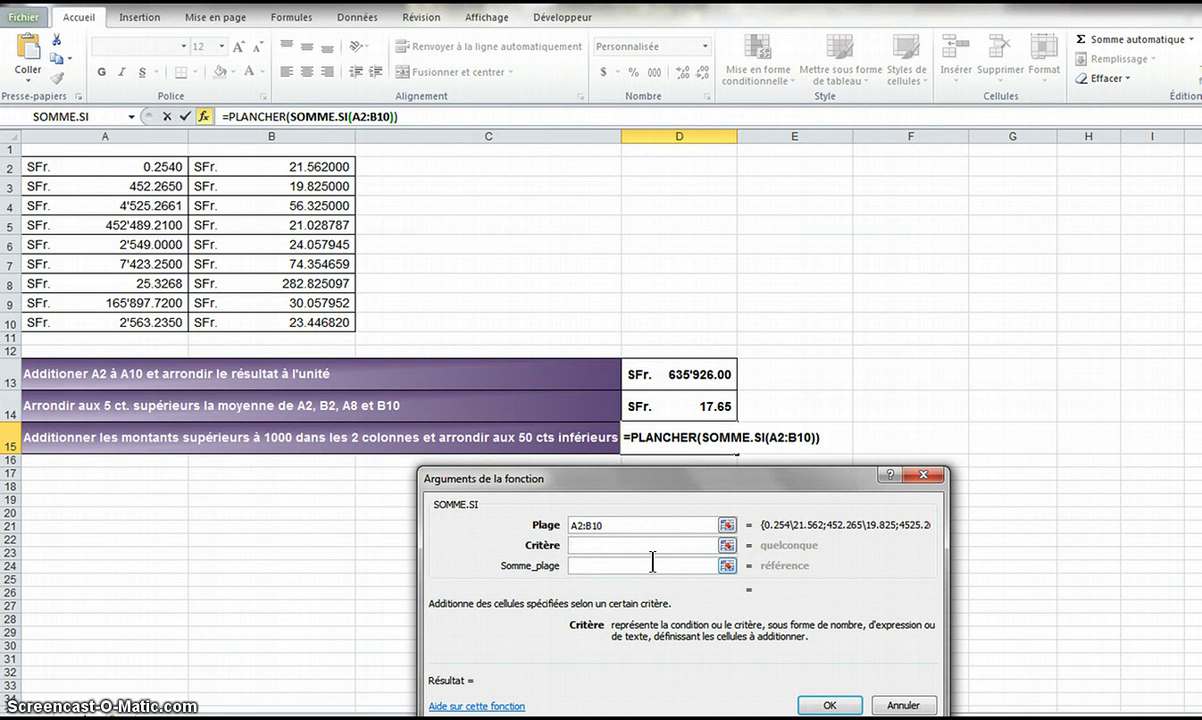
text(">)
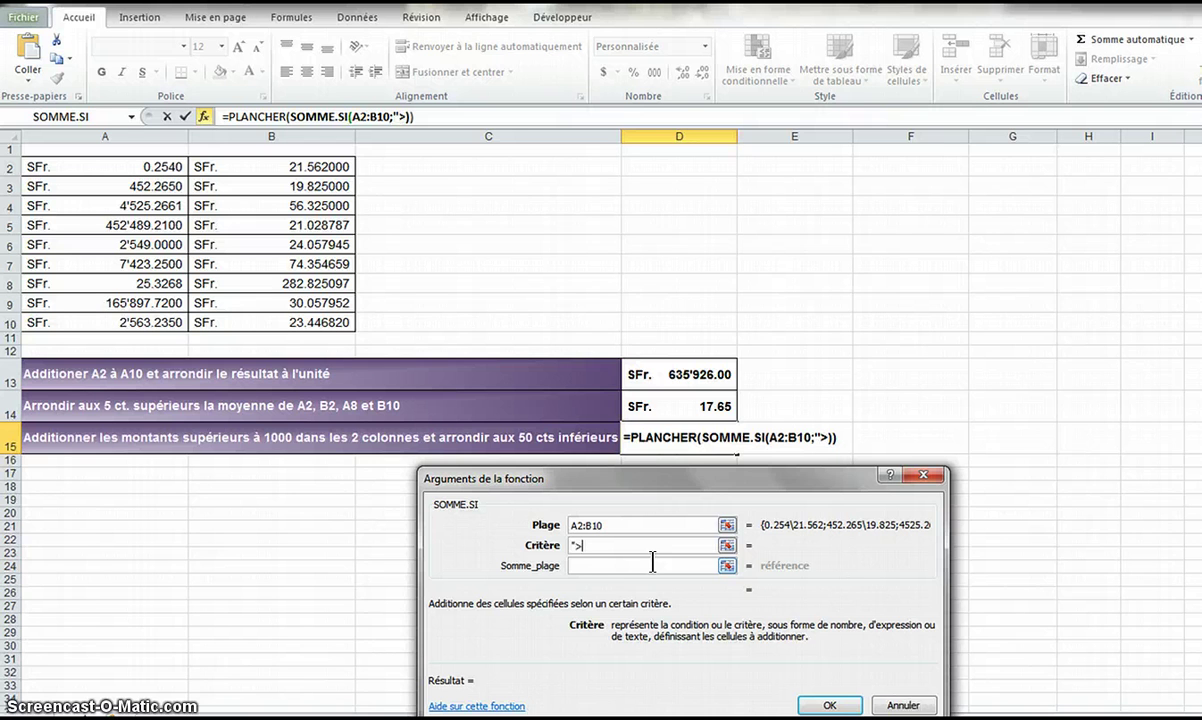
text(10")
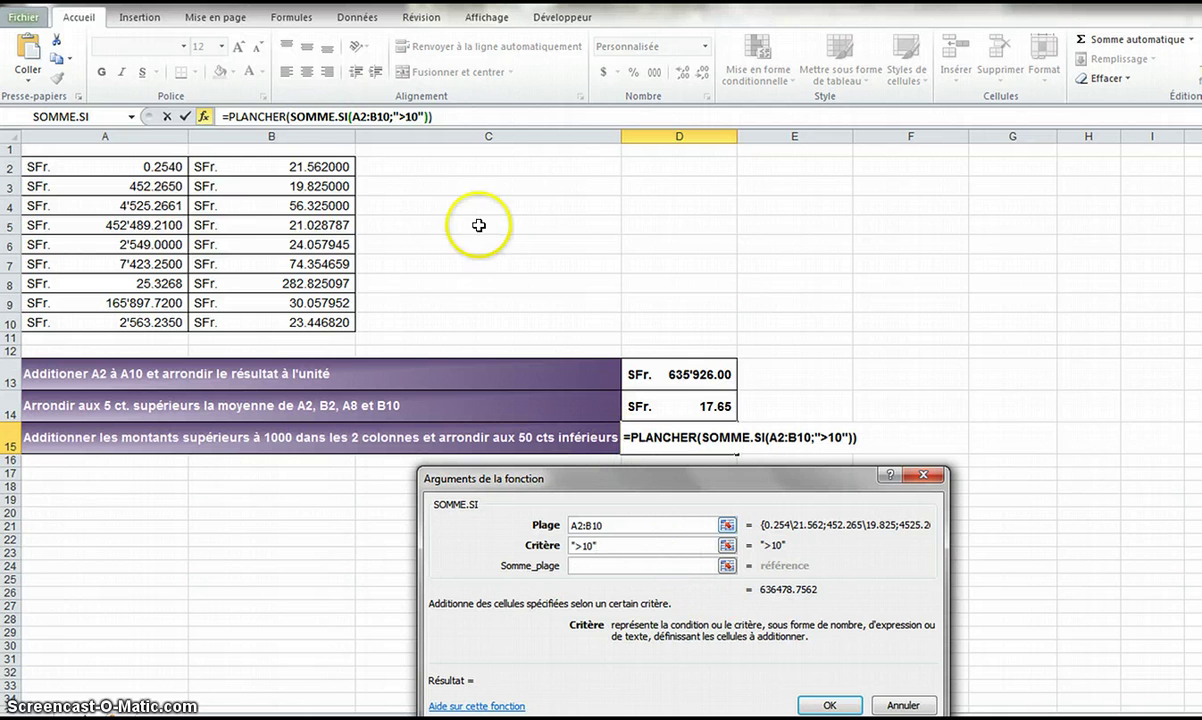
- Return to the outer PLANCHER arguments, set Précision to 0.5 and validate the D15 formula
click(262, 116)
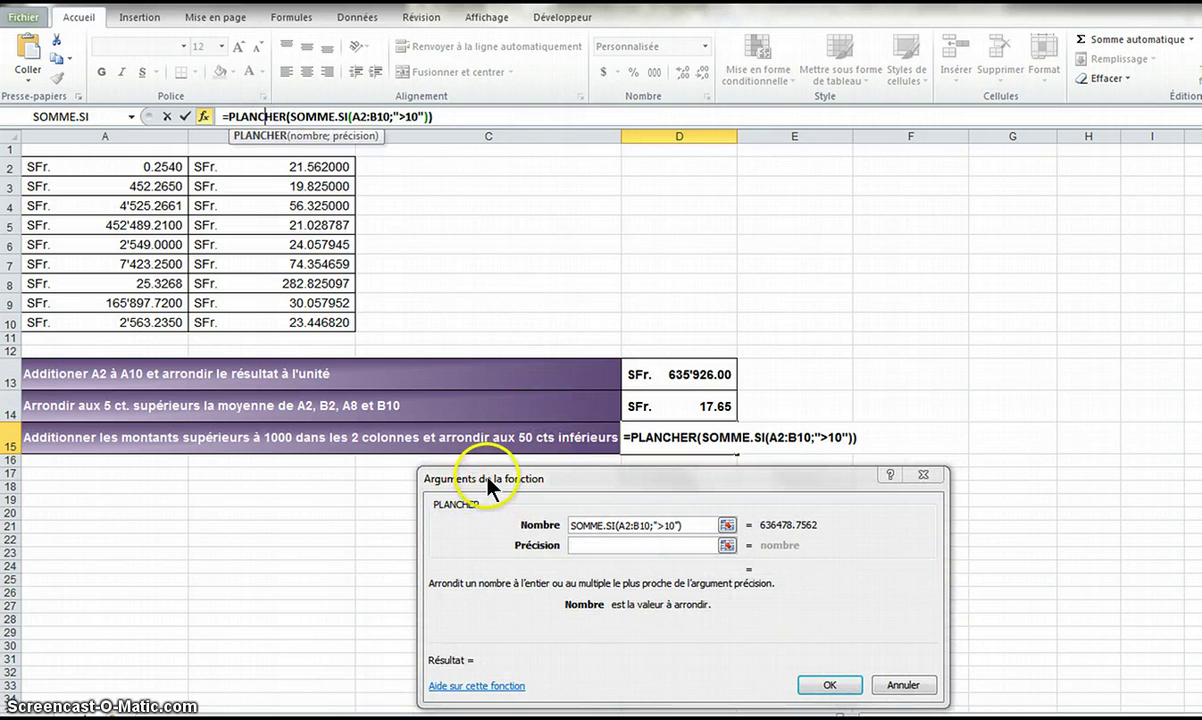
click(595, 546)
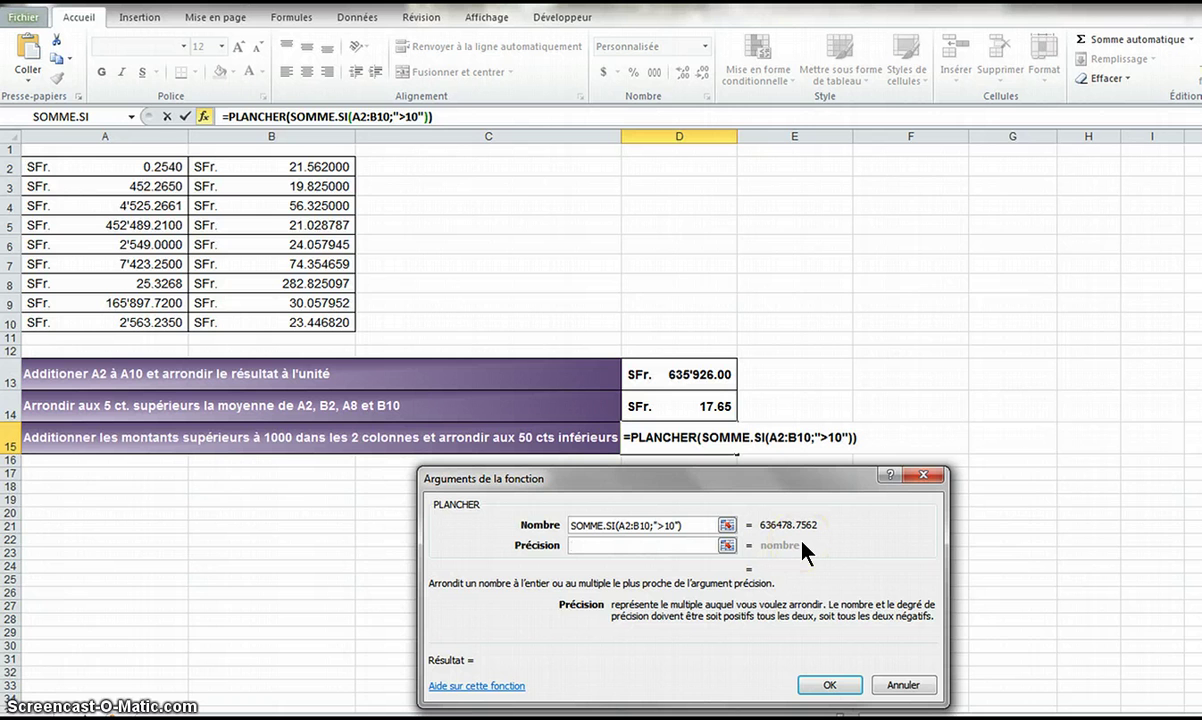
text(0.5)
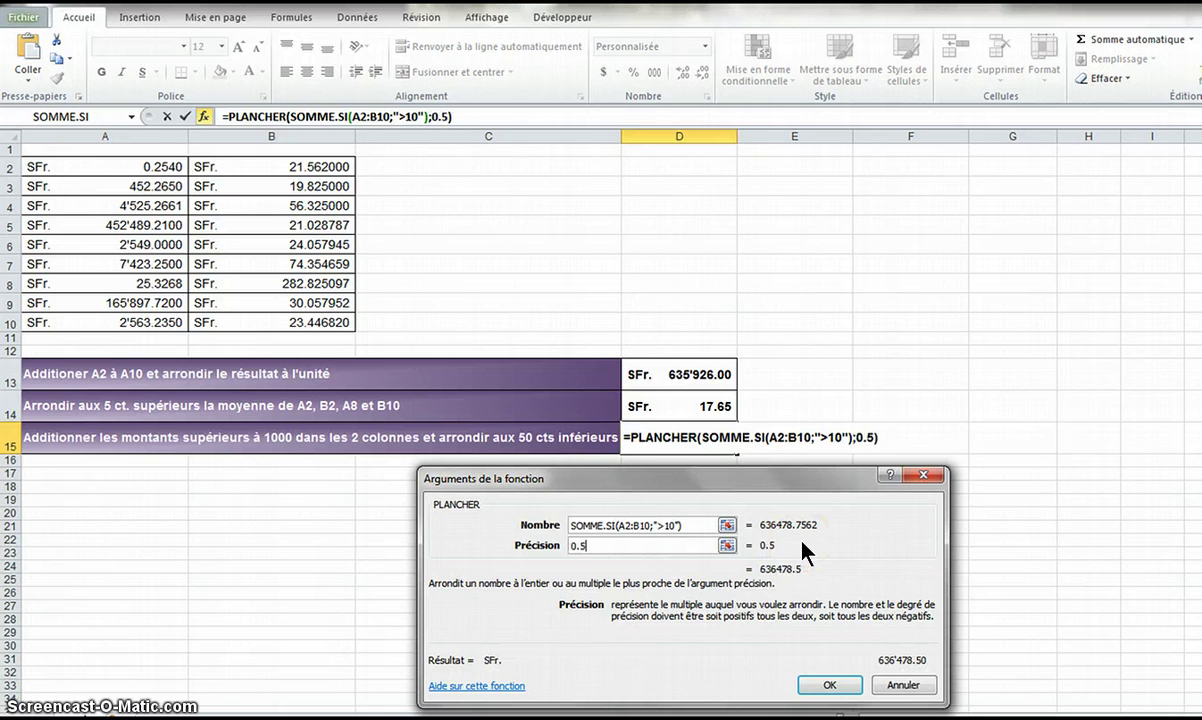
click(830, 685)
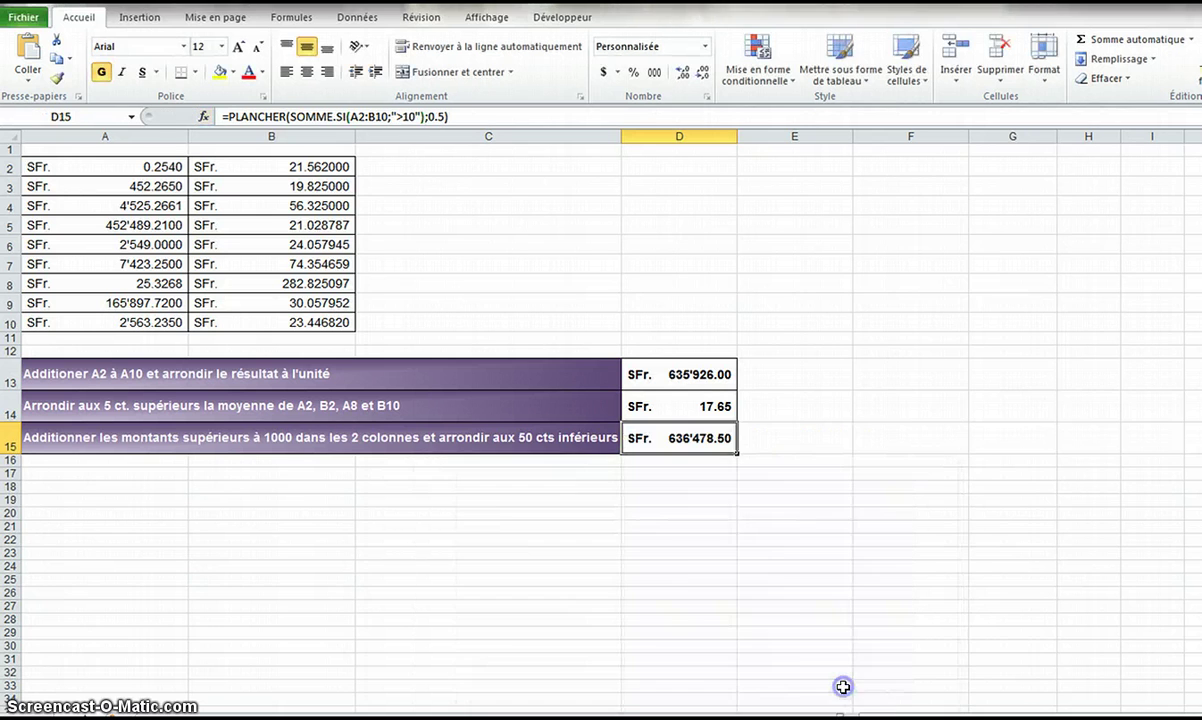